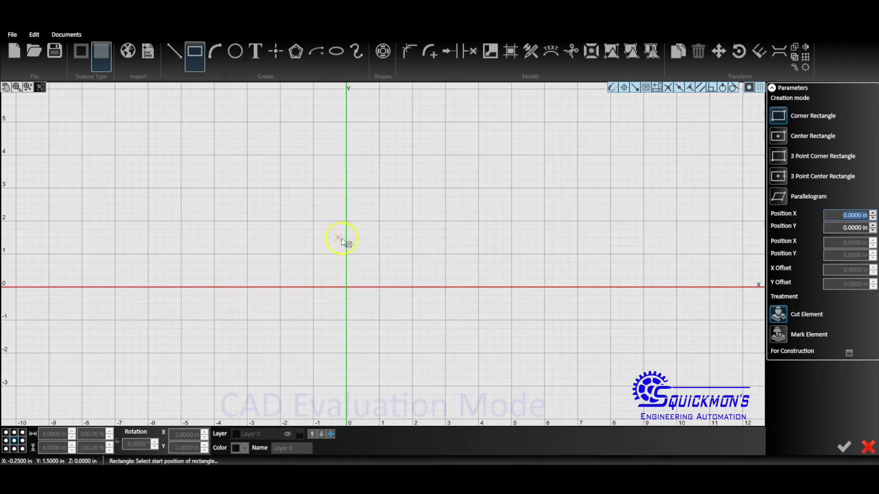
Step: Draw a corner rectangle starting at the origin with X and Y offsets of 4 in
left_click(345, 290)
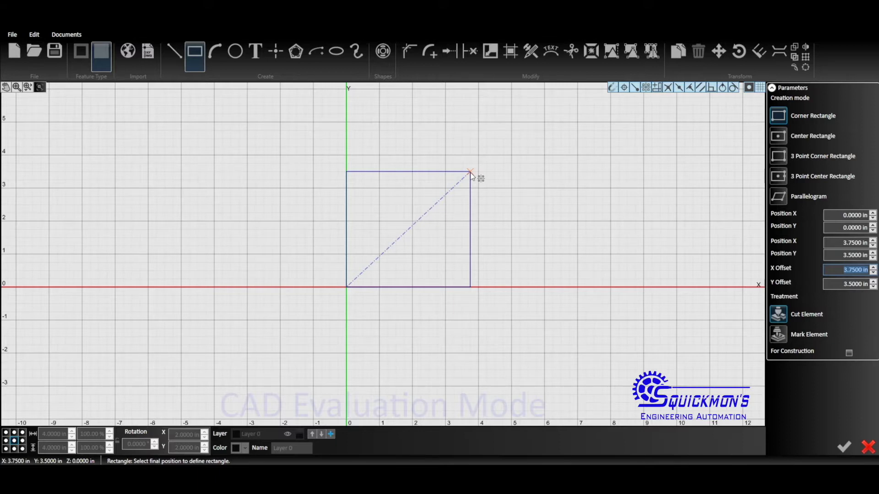
type("4")
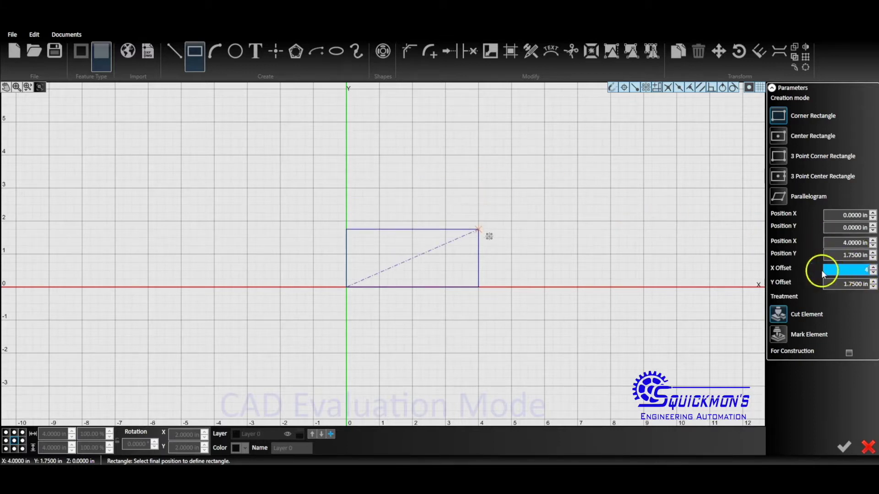
key("Tab")
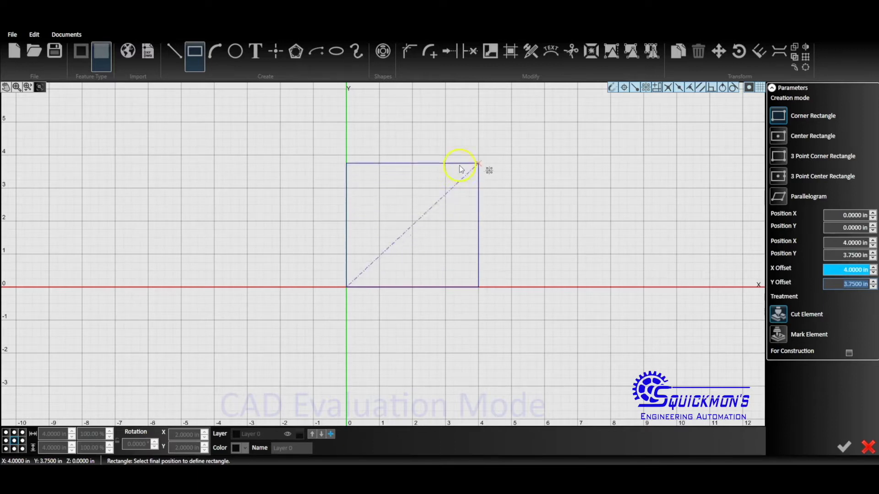
left_click(462, 184)
type("4")
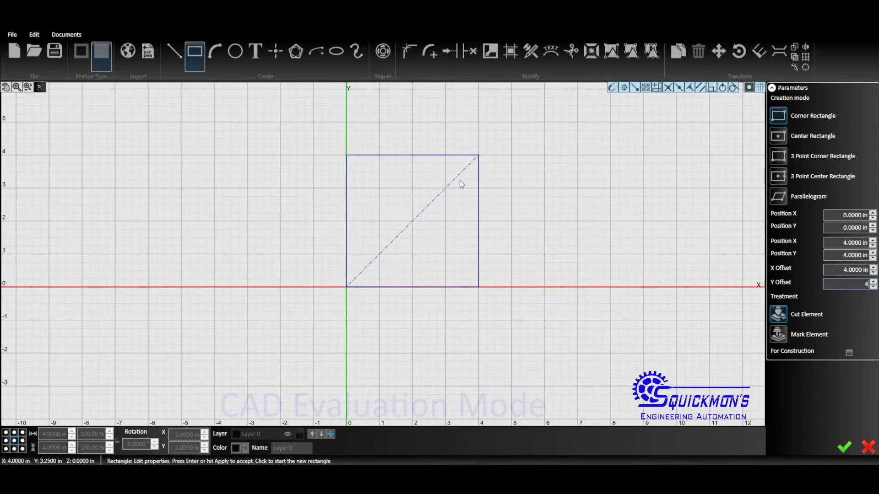
key("Return")
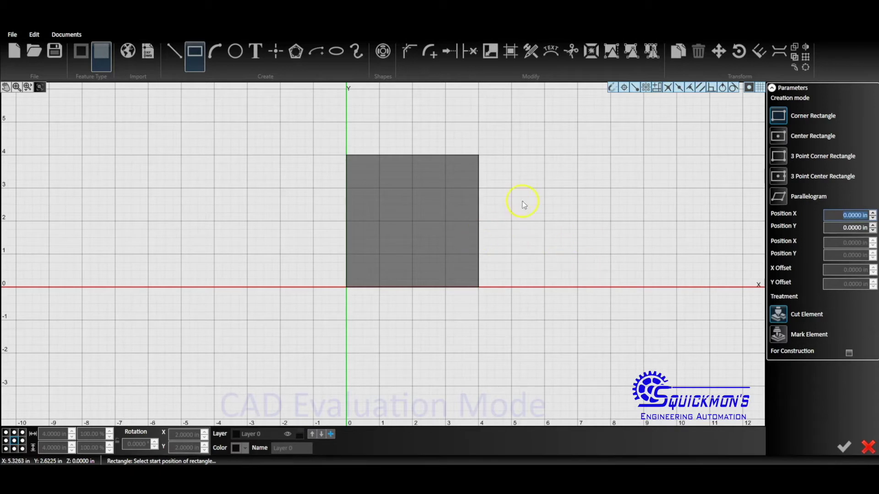
scroll(378, 228, "down", 2)
scroll(490, 202, "up", 2)
scroll(441, 215, "down", 1)
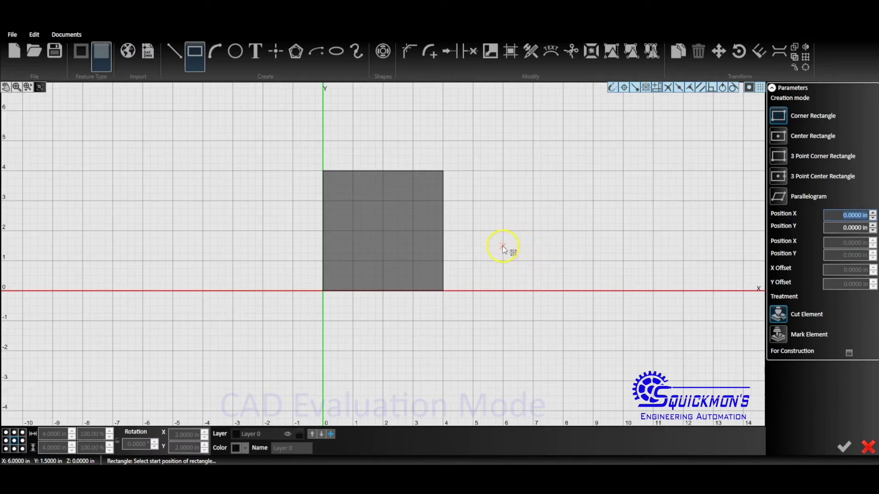
key("Escape")
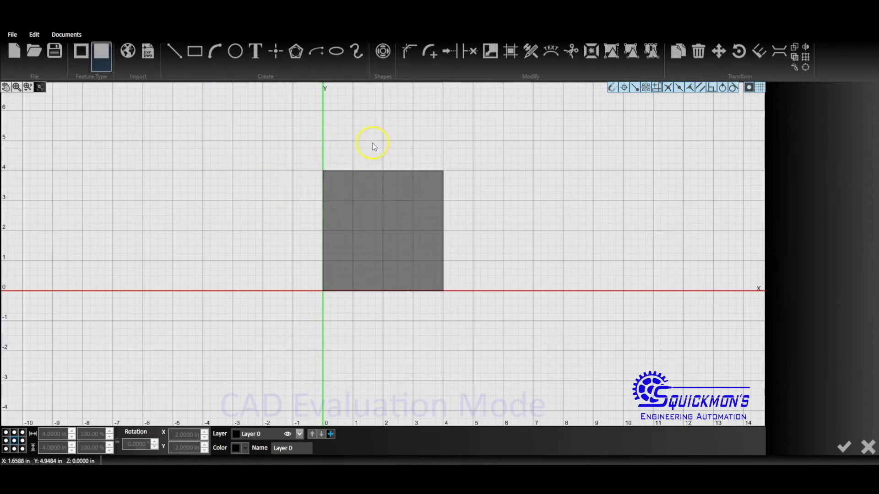
Step: Add a center circle at X 0.5, Y 3.5 in with a diameter of 0.375 in
key("c")
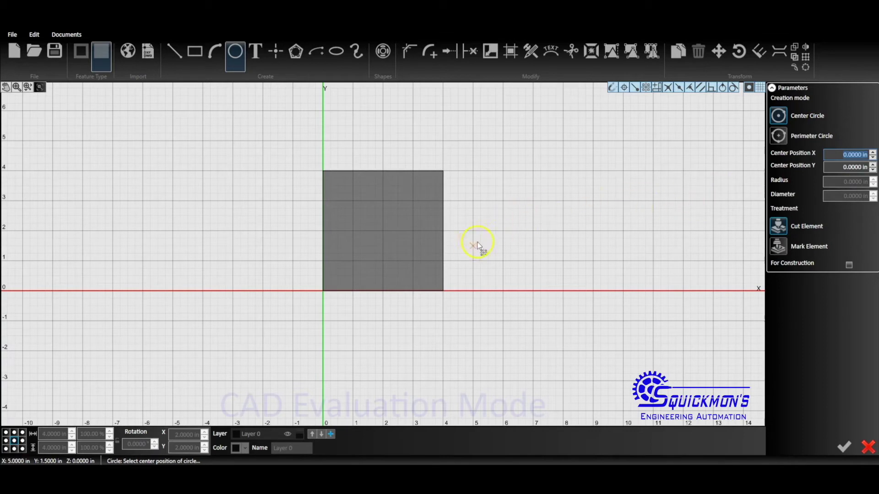
scroll(385, 183, "up", 3)
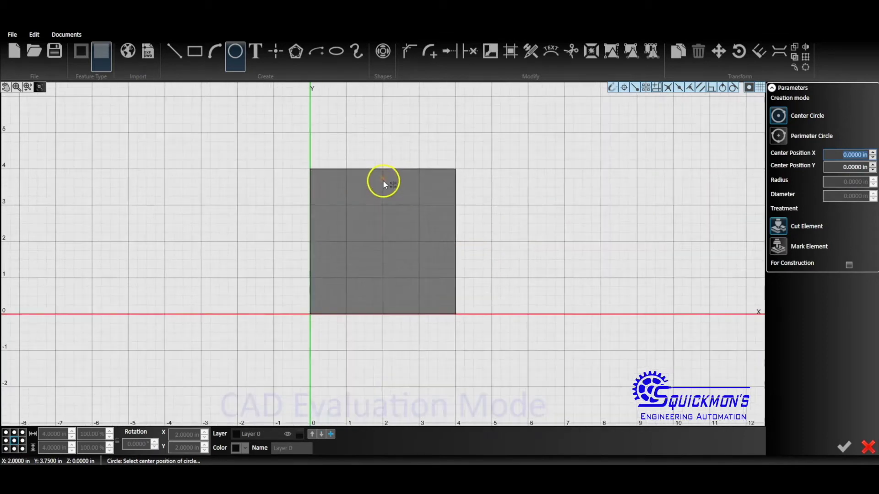
scroll(394, 210, "up", 1)
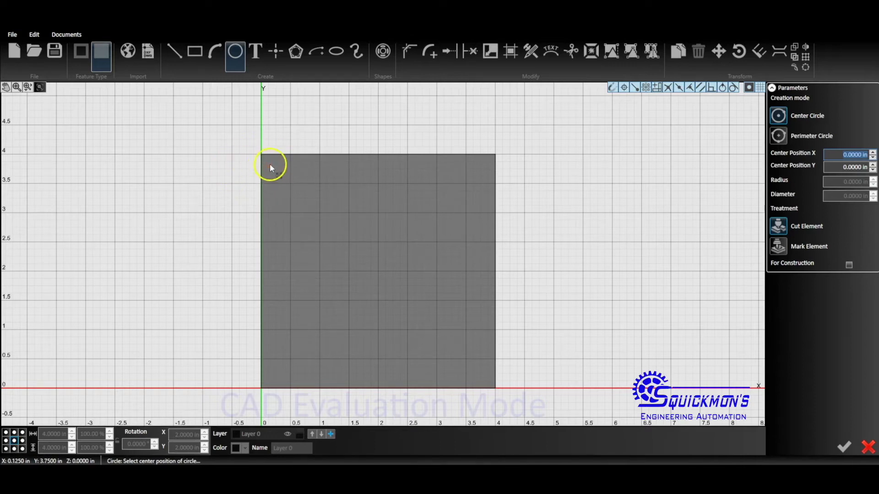
left_click(292, 184)
left_click(295, 188)
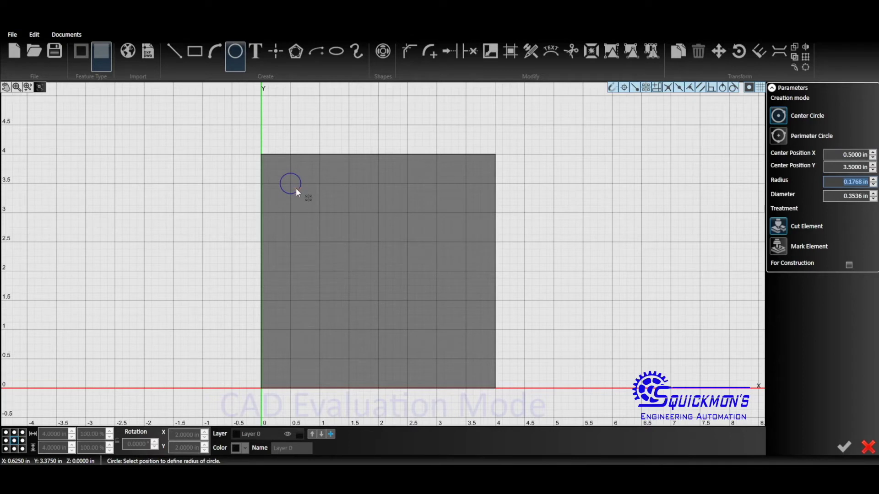
key("Tab")
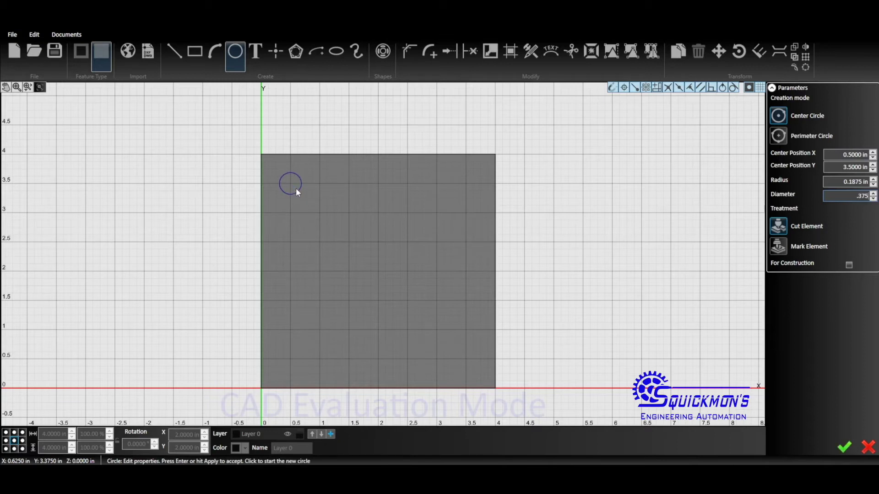
key("Return")
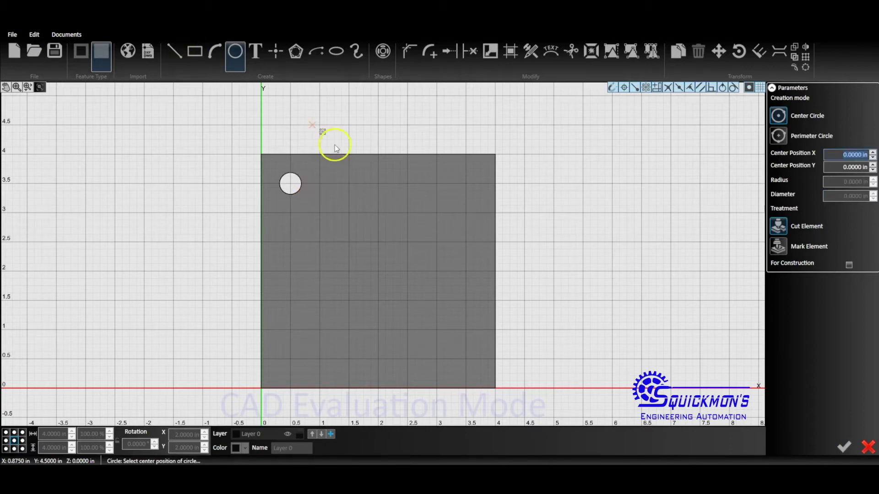
Step: Add two circles of 0.375 in diameter, centered at X 3.5, Y 3.5 in and at X 0.5, Y 0.5 in
left_click(468, 186)
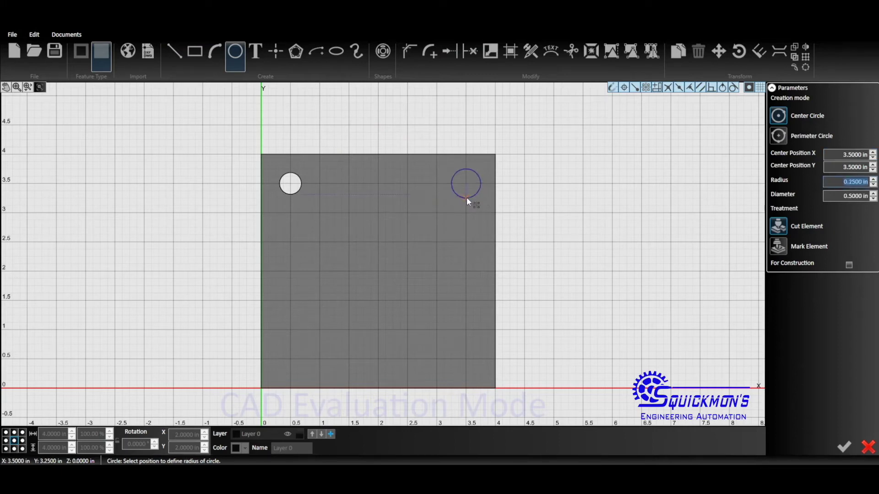
left_click(466, 197)
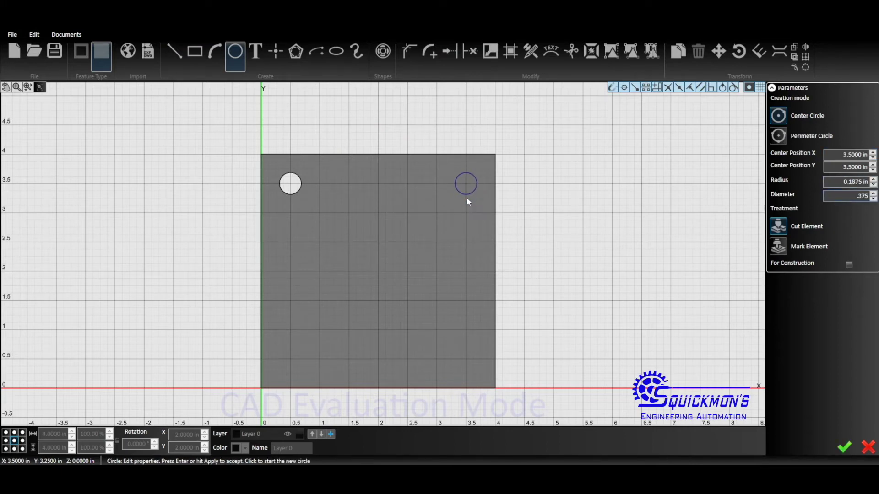
left_click(290, 359)
left_click(309, 358)
type(".37")
key("Return")
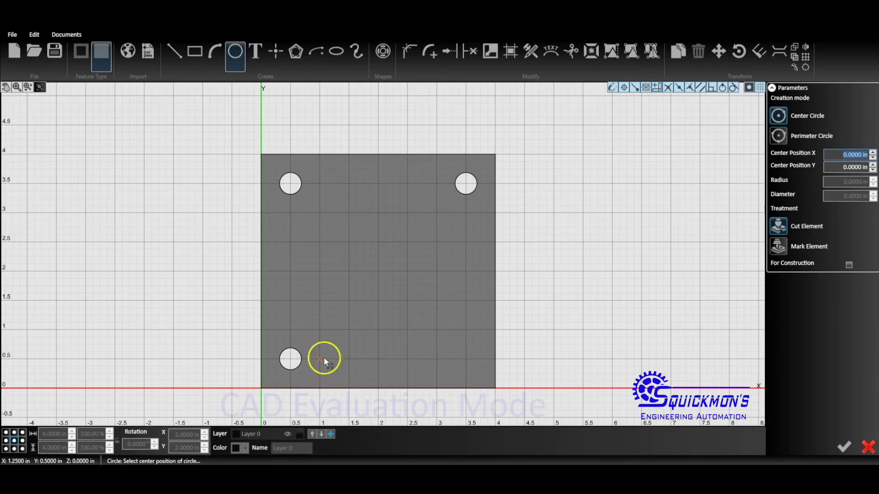
left_click(462, 361)
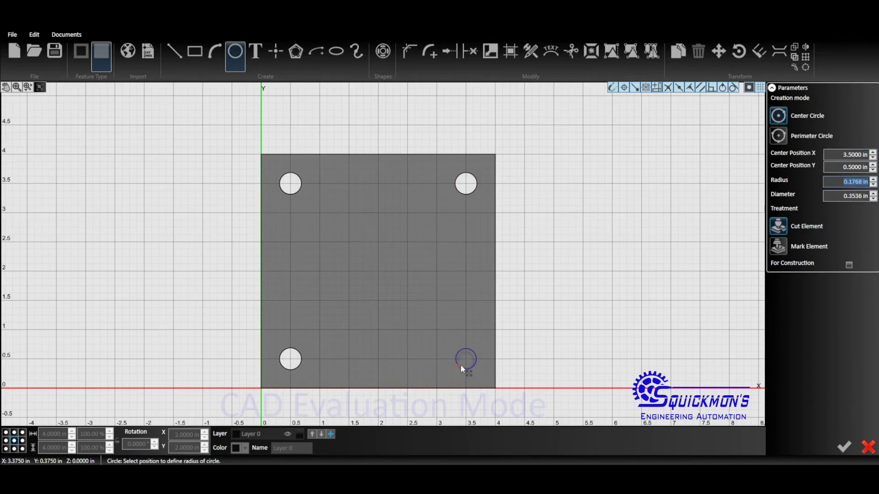
type(".375")
key("Return")
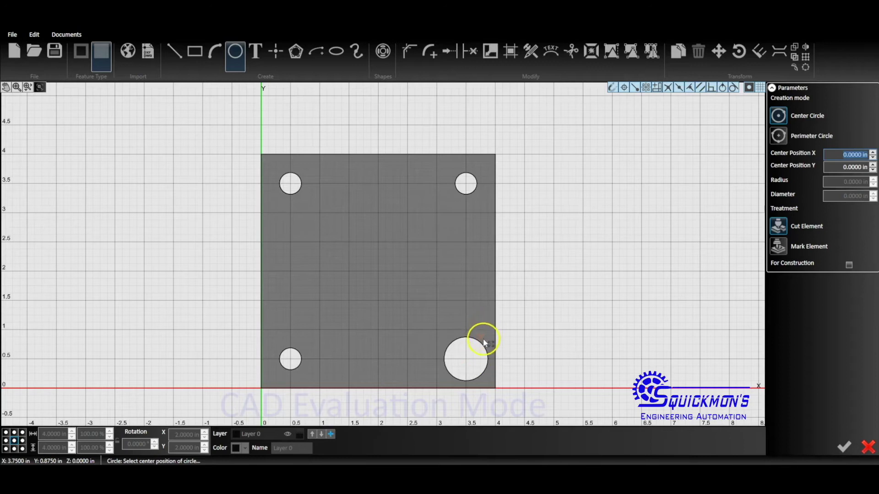
key("ctrl+z")
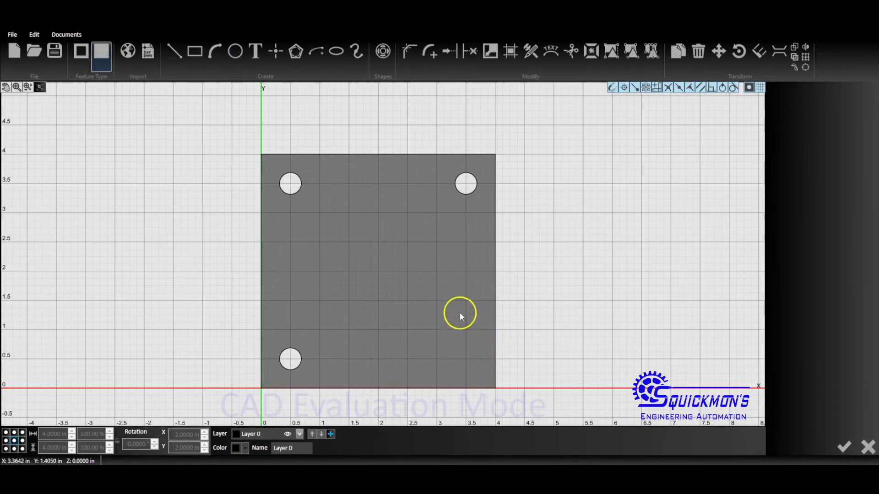
Step: Add a center circle at X 3.5, Y 0.5 in with a diameter of 0.375 in and leave the circle command
key("c")
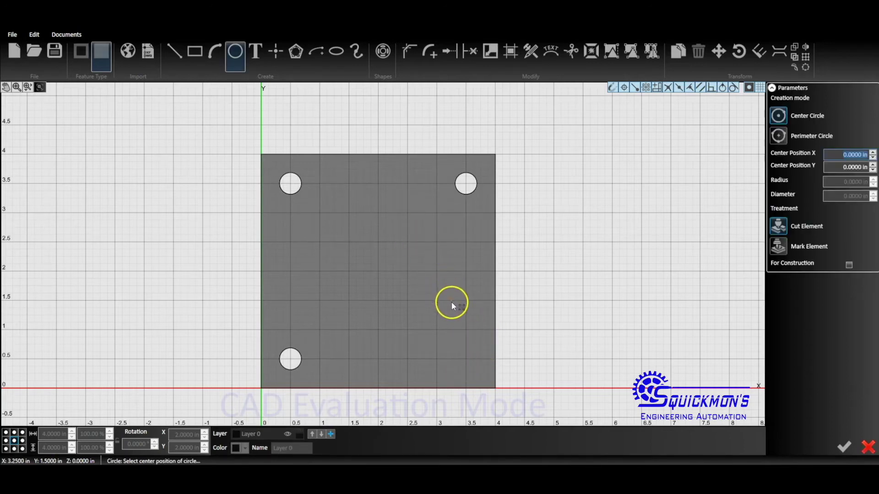
left_click(467, 360)
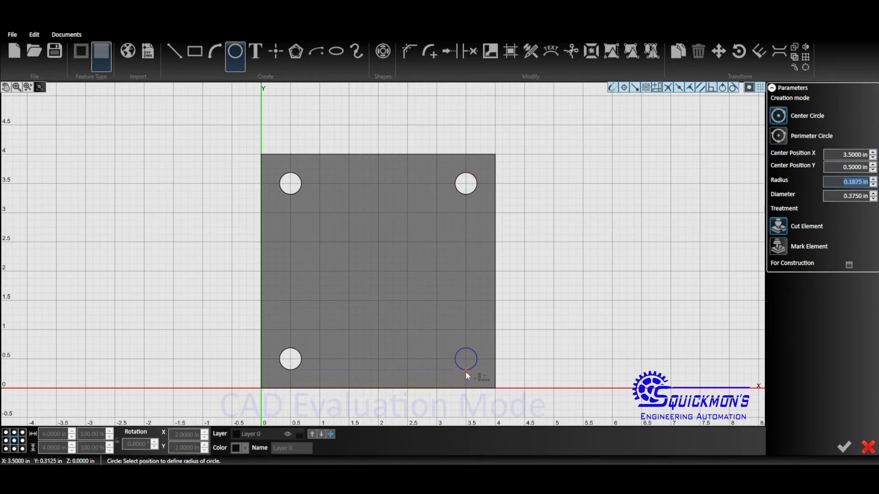
key("Tab")
key("Return")
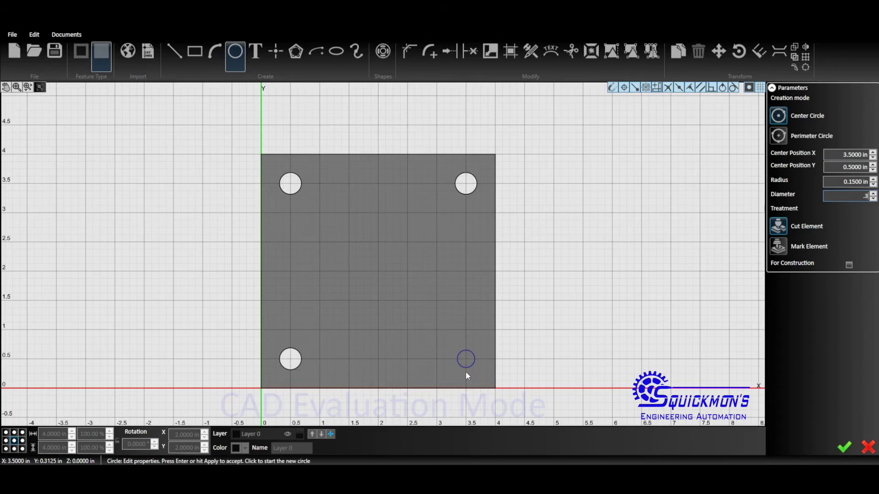
key("Return")
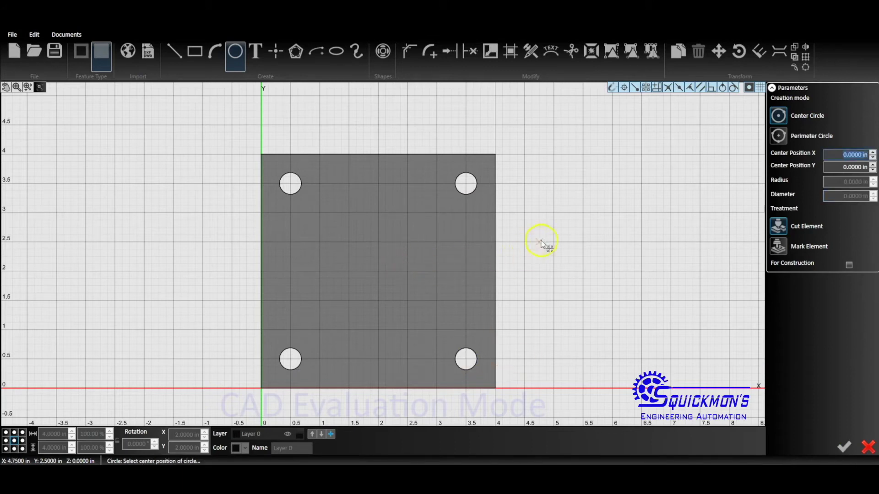
key("Escape")
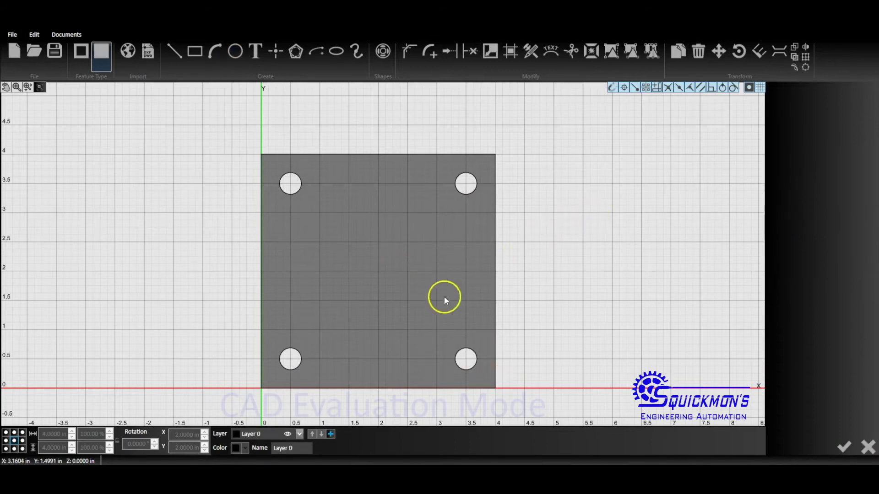
Step: Switch the finished plate drawing to the CAM workspace to generate its cutting toolpaths
scroll(380, 254, "down", 3)
scroll(360, 277, "up", 2)
scroll(356, 277, "down", 2)
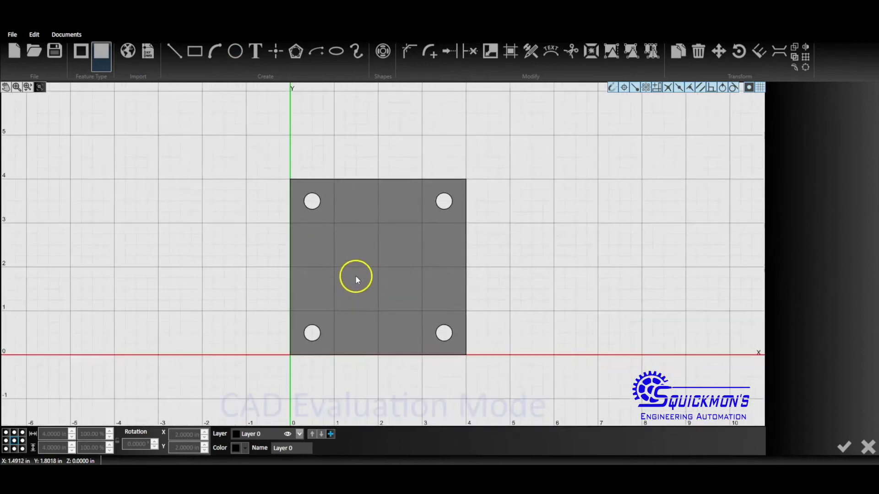
scroll(346, 303, "up", 3)
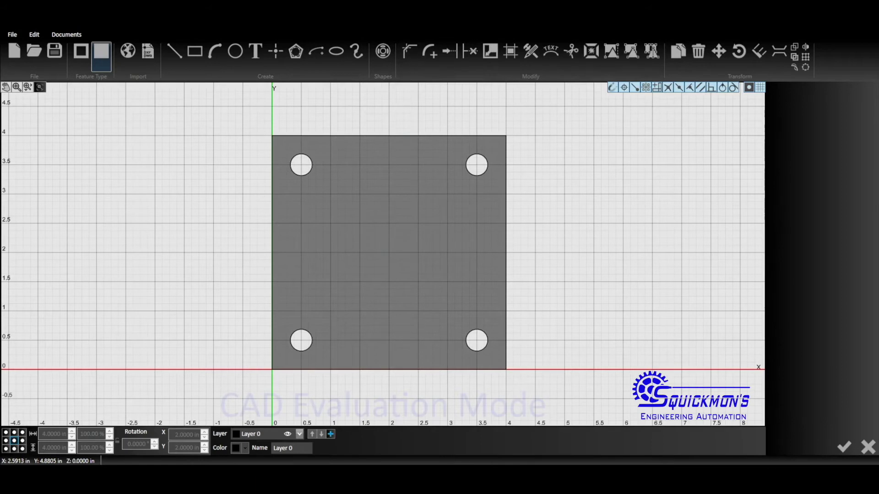
left_click(431, 32)
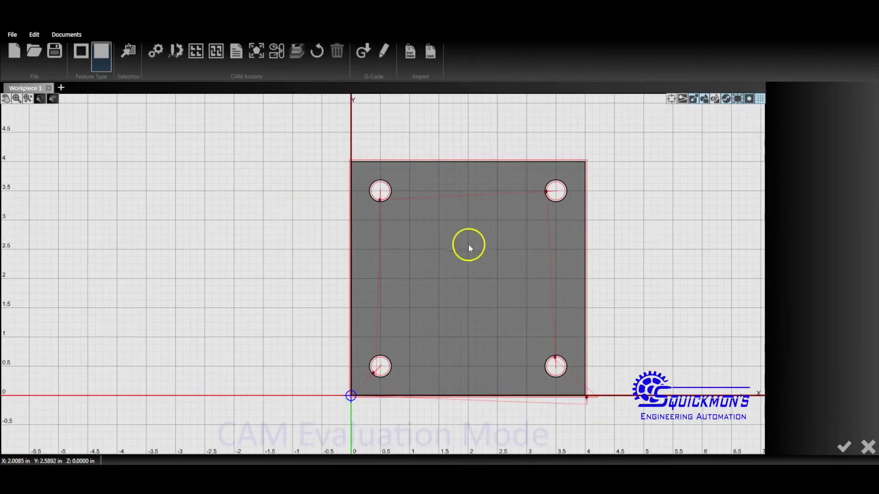
scroll(327, 206, "down", 1)
scroll(570, 320, "up", 1)
scroll(570, 320, "up", 1)
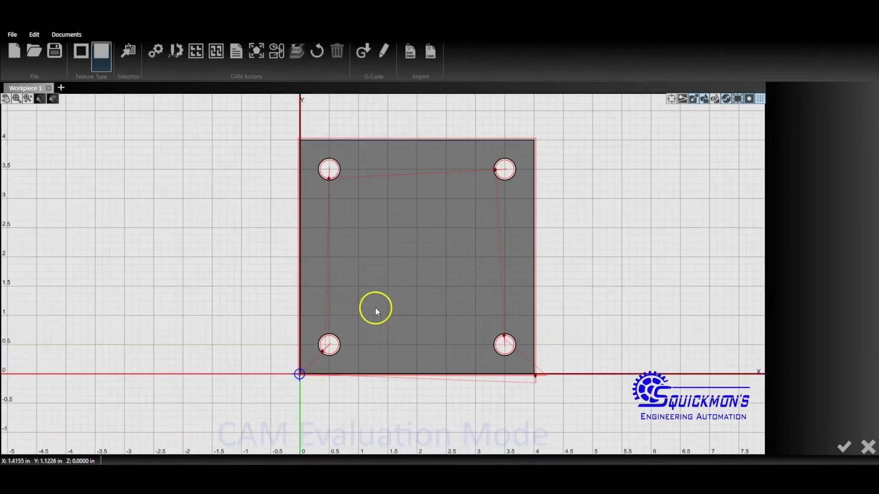
scroll(375, 307, "down", 1)
scroll(508, 215, "up", 1)
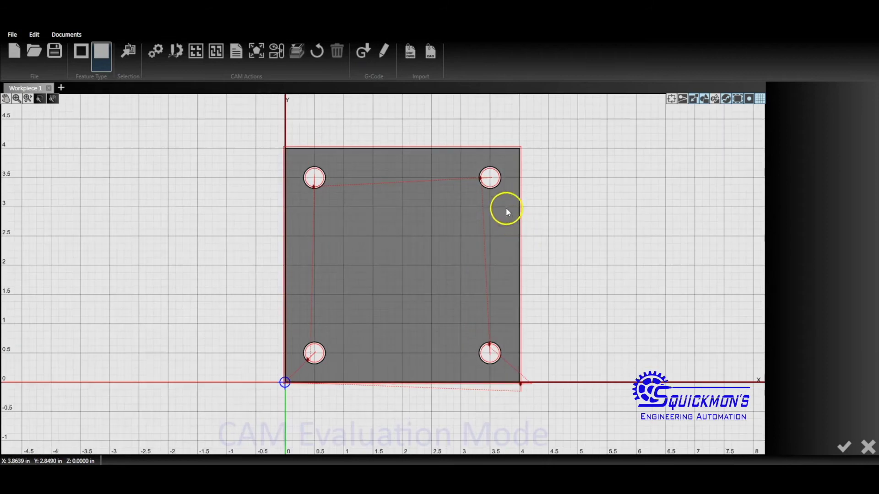
Step: Select all cutout breaks and give them an arc lead-in with a 0.08 in radius and a 180° angle
left_click(131, 63)
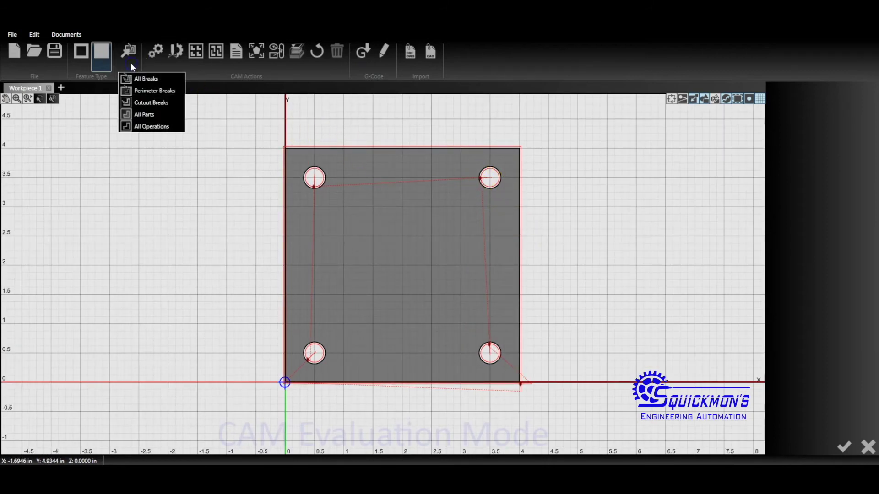
left_click(149, 105)
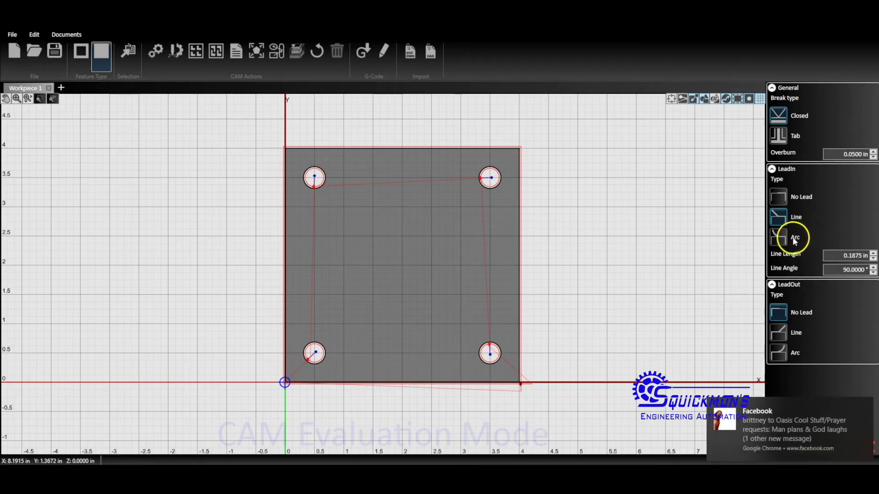
left_click(777, 237)
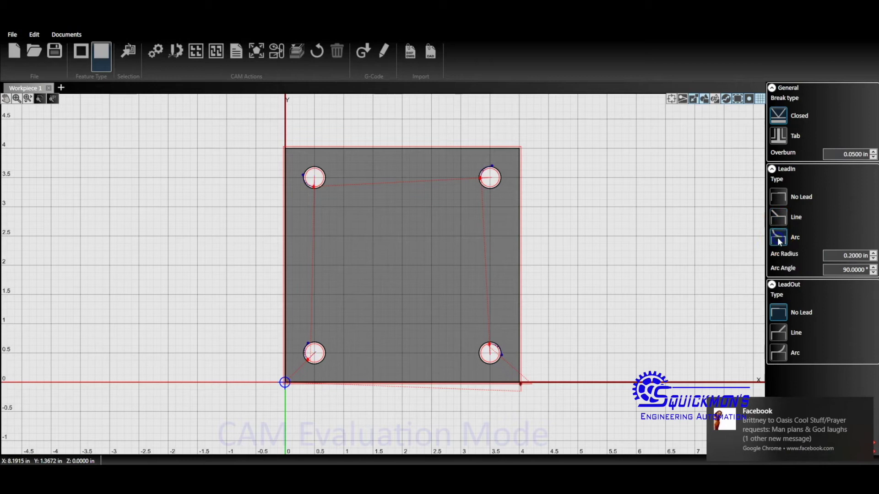
left_click(834, 255)
type(".08")
left_click(842, 269)
type("180")
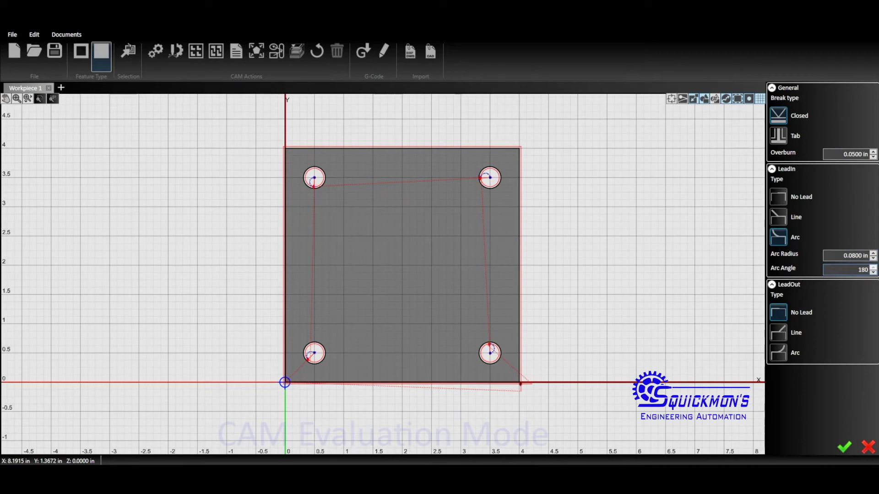
key("Return")
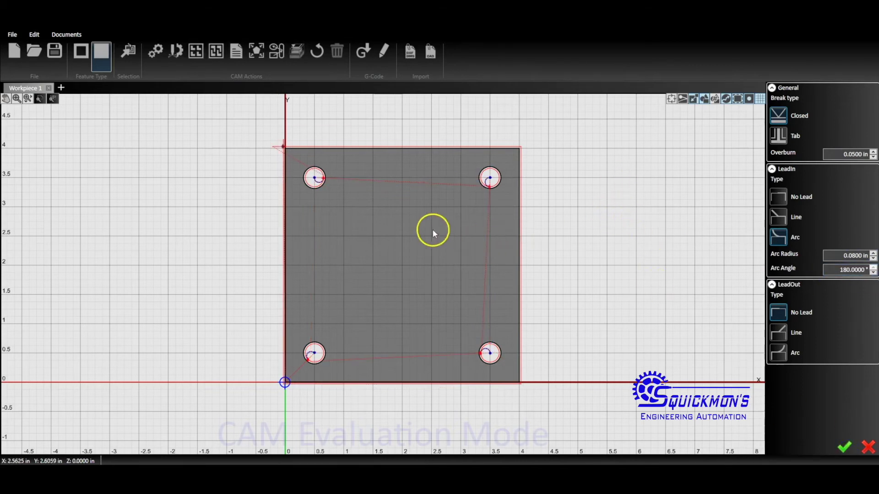
scroll(428, 226, "down", 2)
scroll(449, 205, "up", 1)
scroll(481, 190, "up", 1)
scroll(477, 190, "down", 2)
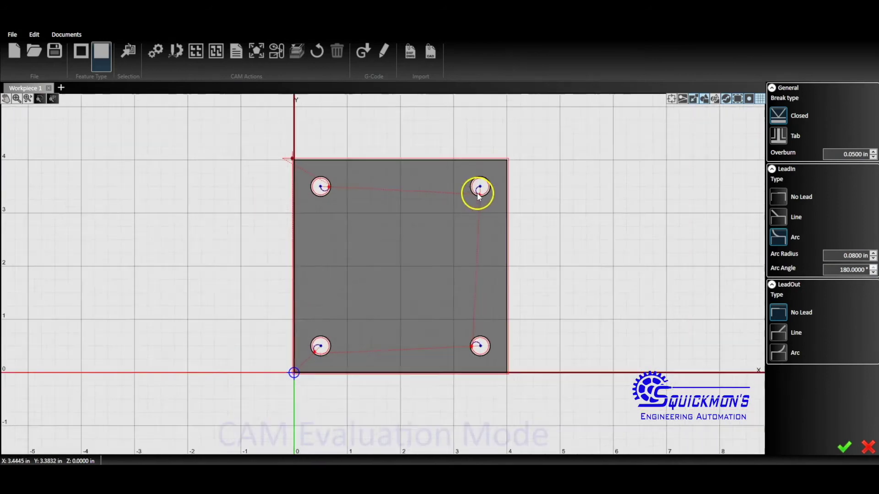
Step: Move the arc lead-in's start point on the upper-right hole onto the hole's centre and clear the selection
scroll(483, 179, "up", 1)
scroll(484, 178, "up", 3)
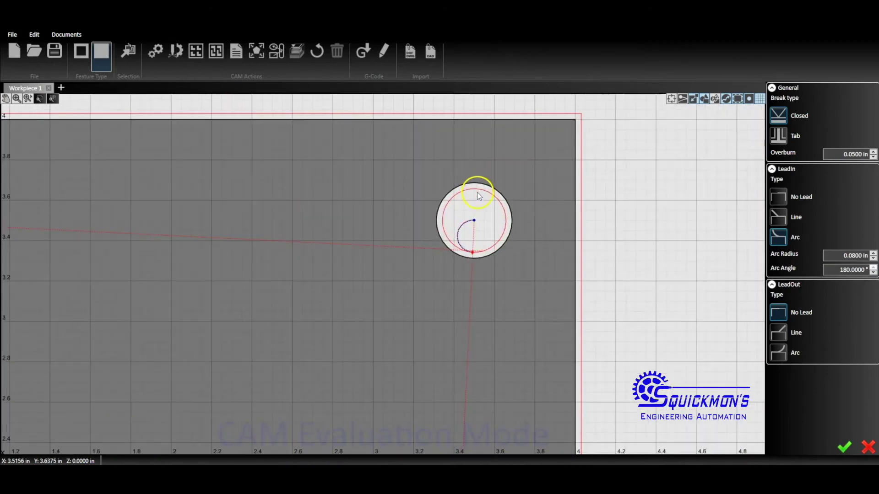
scroll(478, 218, "up", 2)
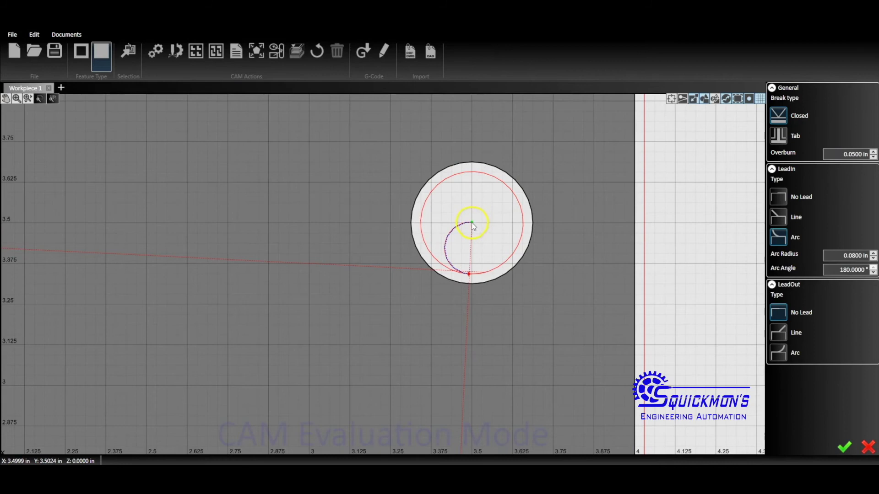
mouse_move(472, 223)
left_mouse_down()
mouse_move(466, 203)
mouse_move(484, 205)
mouse_move(480, 242)
mouse_move(502, 215)
mouse_move(475, 204)
mouse_move(474, 225)
left_mouse_up()
left_click_drag(473, 226, 472, 225)
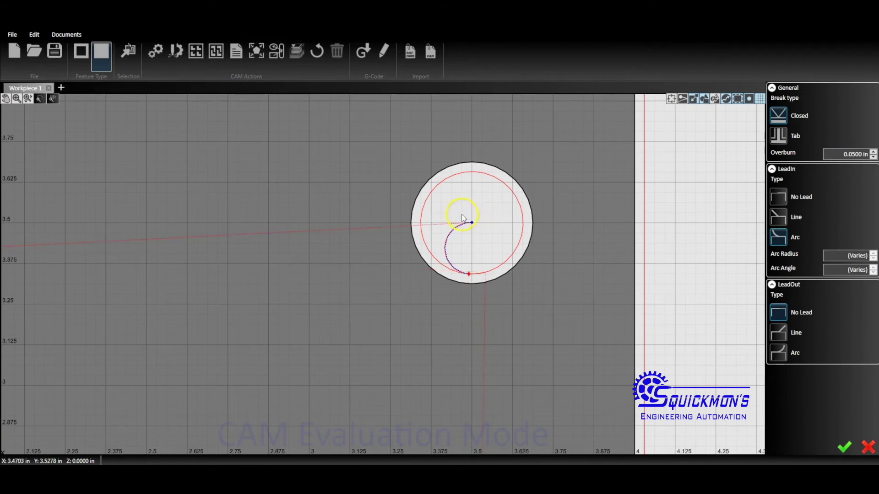
scroll(482, 219, "down", 5)
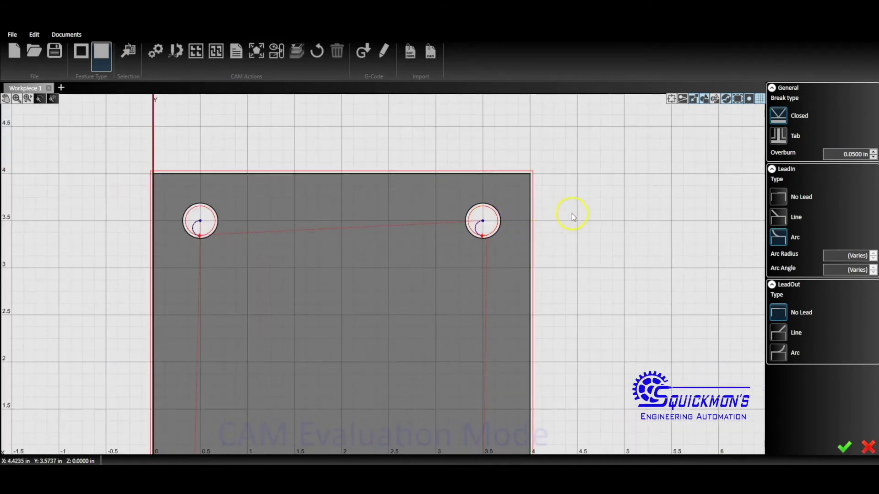
left_click(577, 216)
Step: Inspect the lead-in radius and angle of the upper-right hole's break, then deselect it
scroll(487, 228, "up", 3)
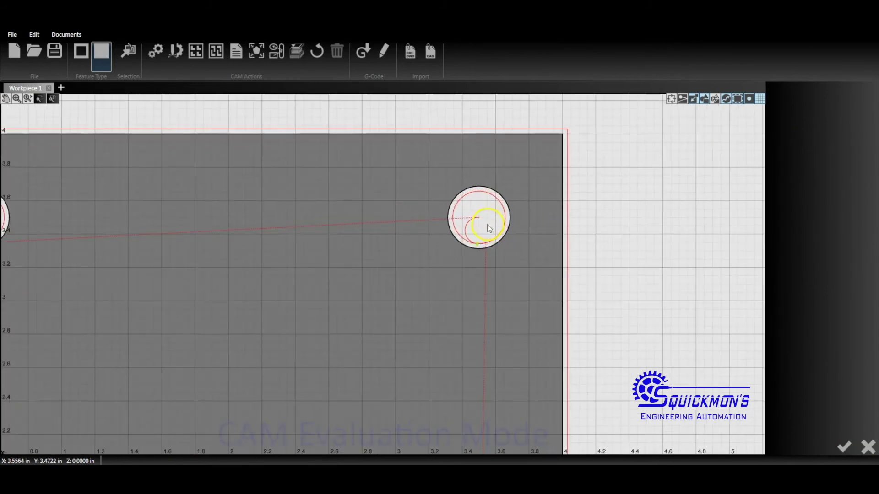
scroll(477, 247, "up", 3)
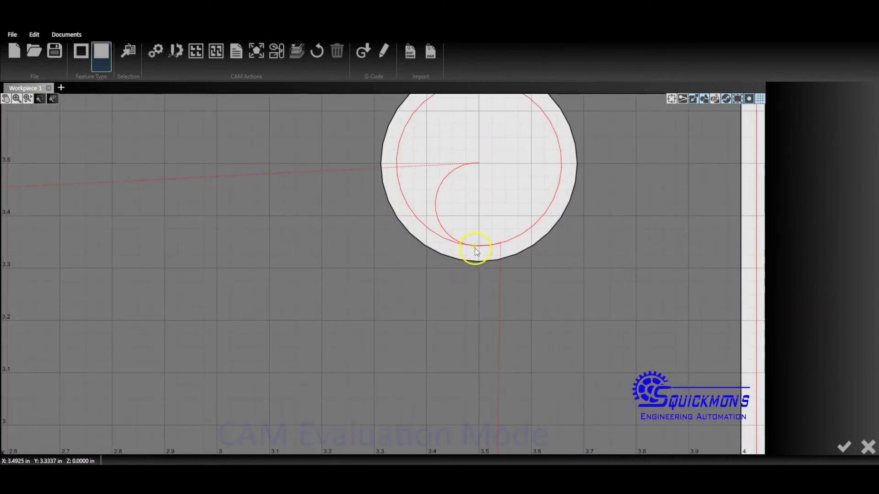
left_click(478, 249)
scroll(478, 251, "down", 4)
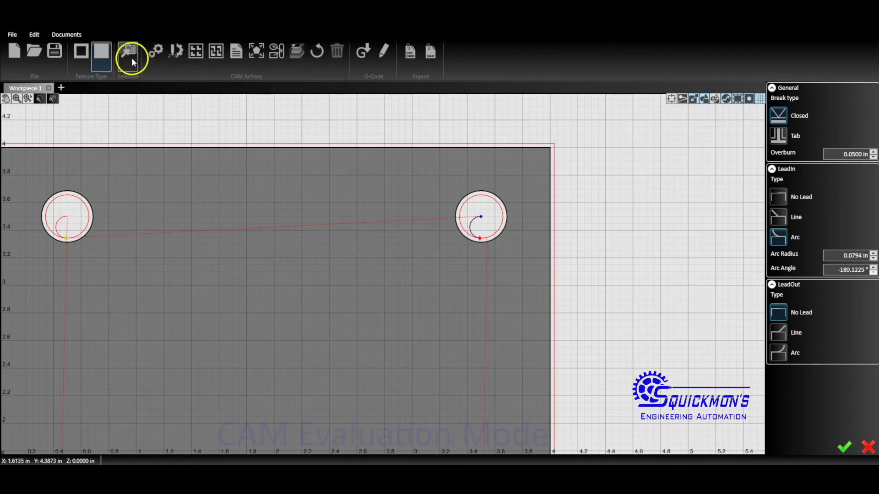
left_click(588, 174)
scroll(543, 155, "down", 4)
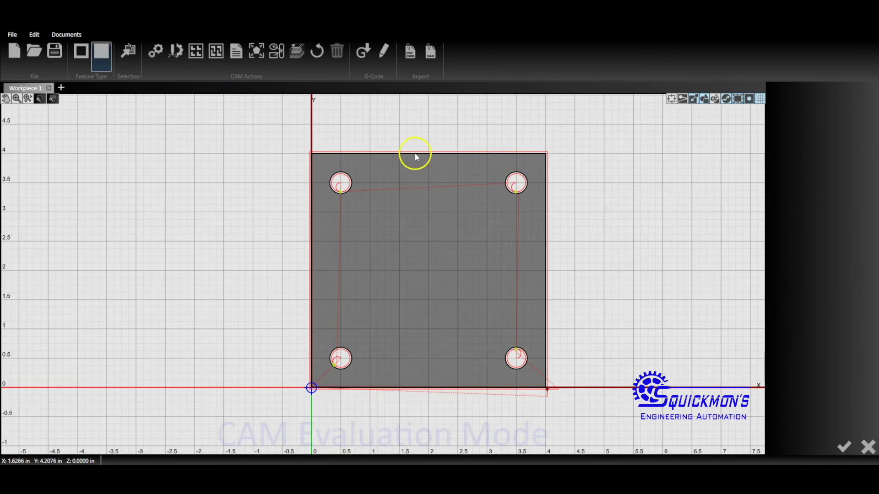
scroll(658, 291, "up", 1)
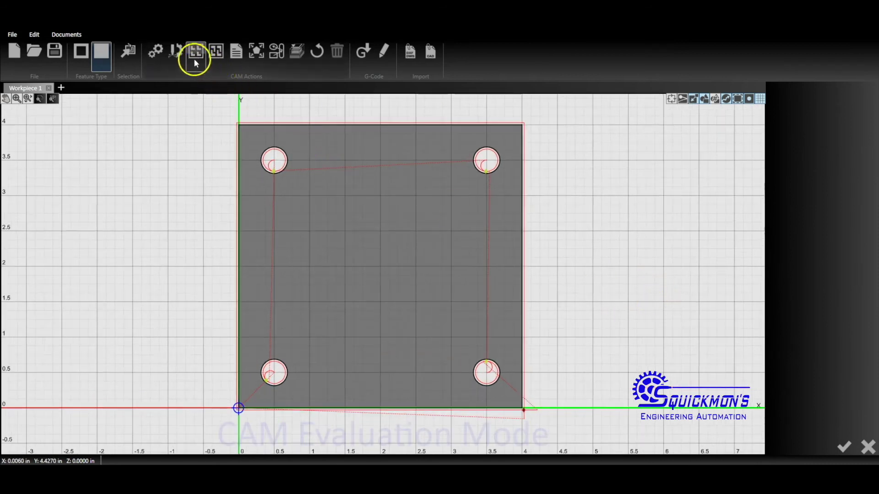
Step: Set the Mild Steel thickness to 1/4 in in the CAM job settings
left_click(156, 53)
left_click(860, 218)
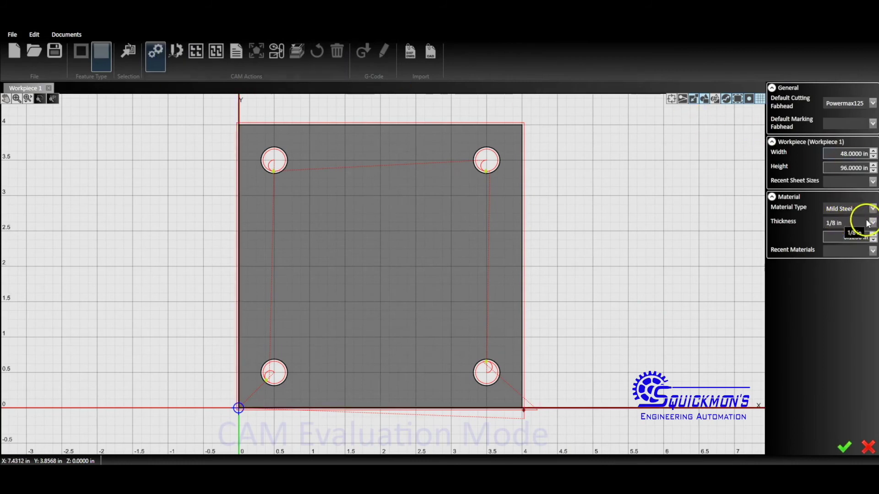
left_click(873, 223)
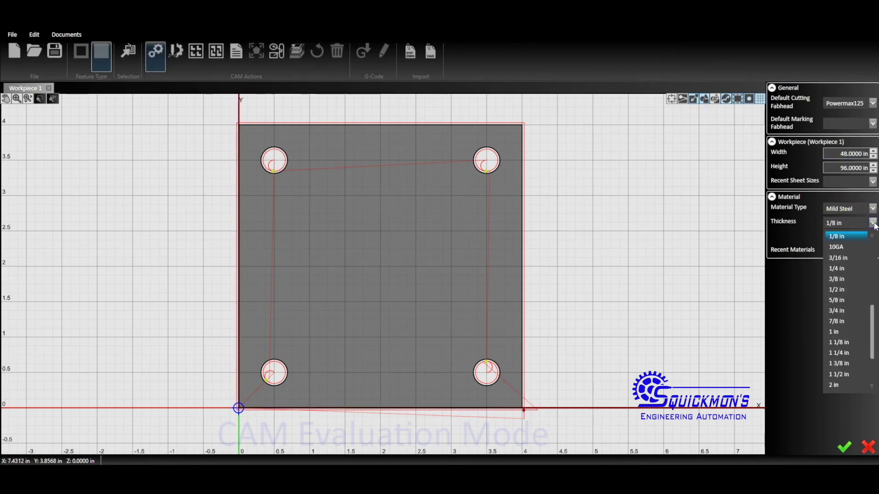
left_click(841, 269)
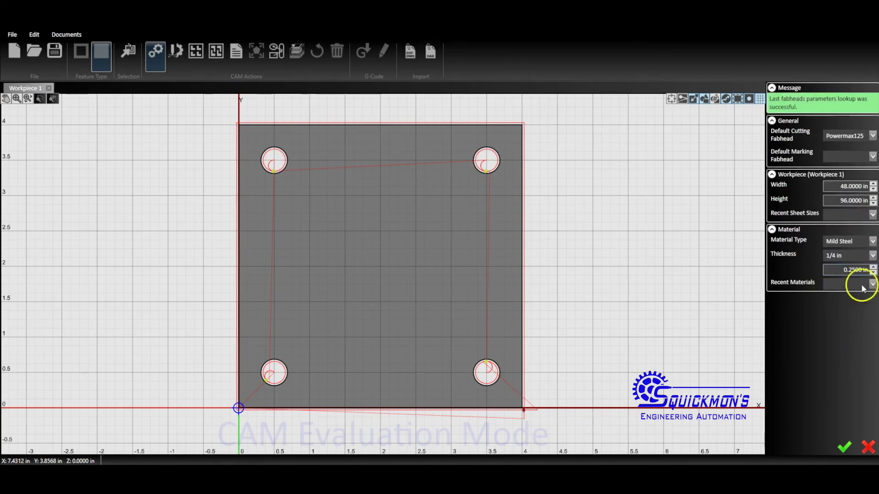
Step: Review the default cutting and marking fabhead choices and accept the job settings
left_click(873, 136)
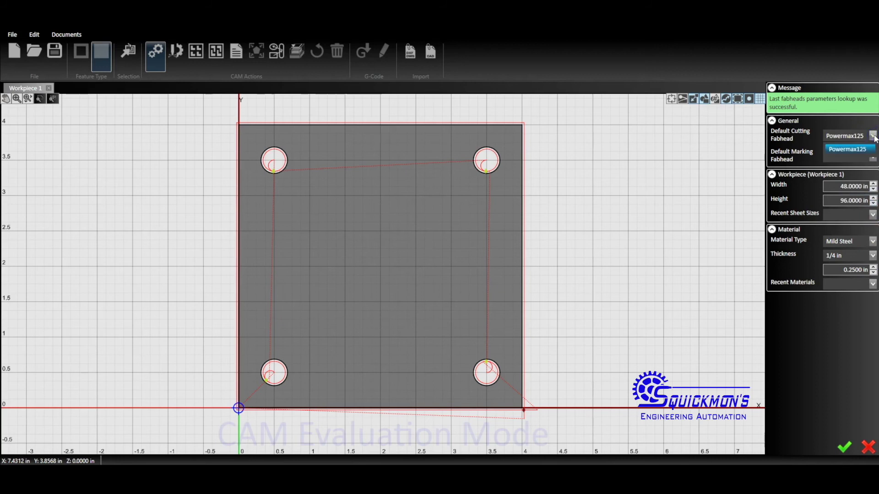
left_click(873, 135)
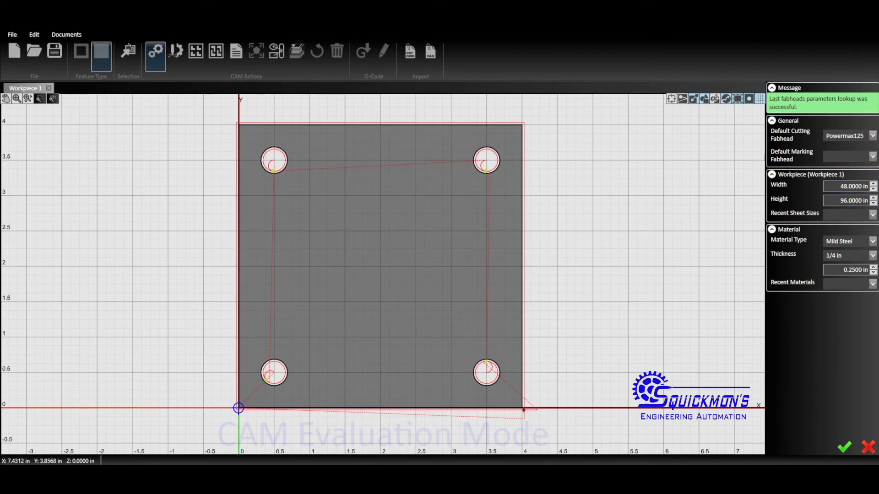
left_click(872, 157)
left_click(873, 157)
left_click(846, 448)
Step: Examine the Powermax125 cut parameters, including feedrate, kerf width, cut height, pierce delay and voltage
left_click(174, 53)
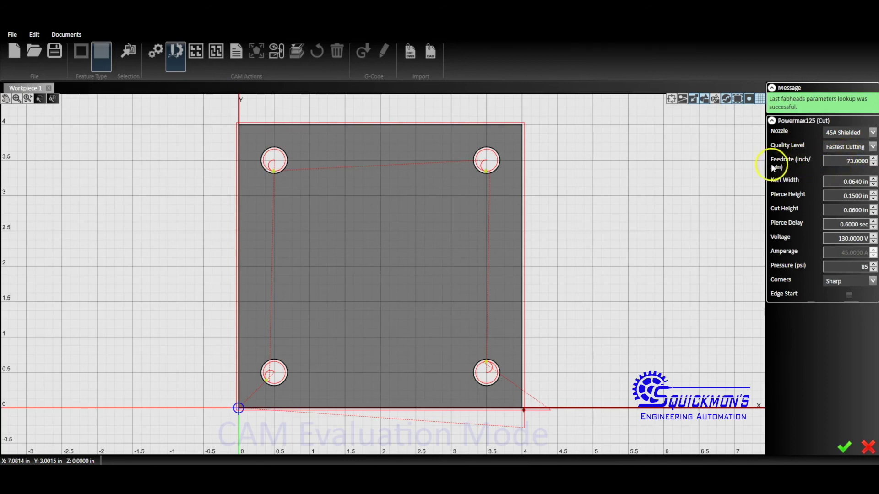
left_click(844, 163)
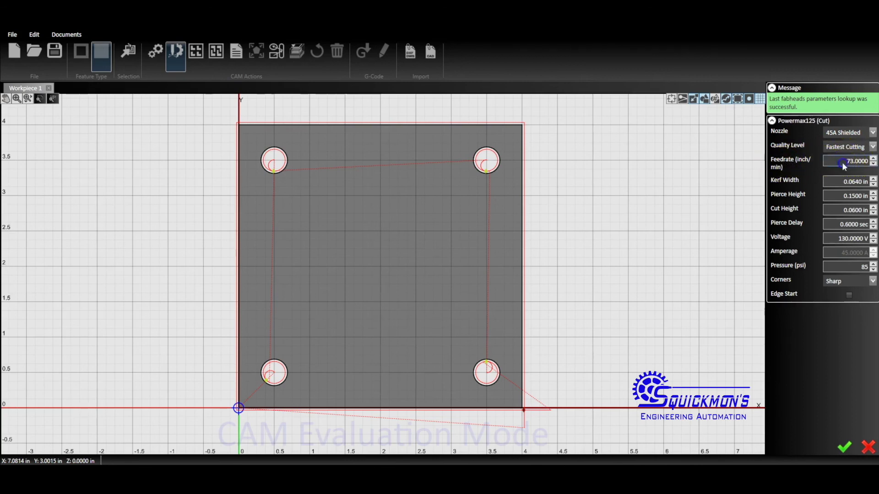
left_click(848, 182)
left_click(848, 209)
left_click(845, 225)
left_click(842, 239)
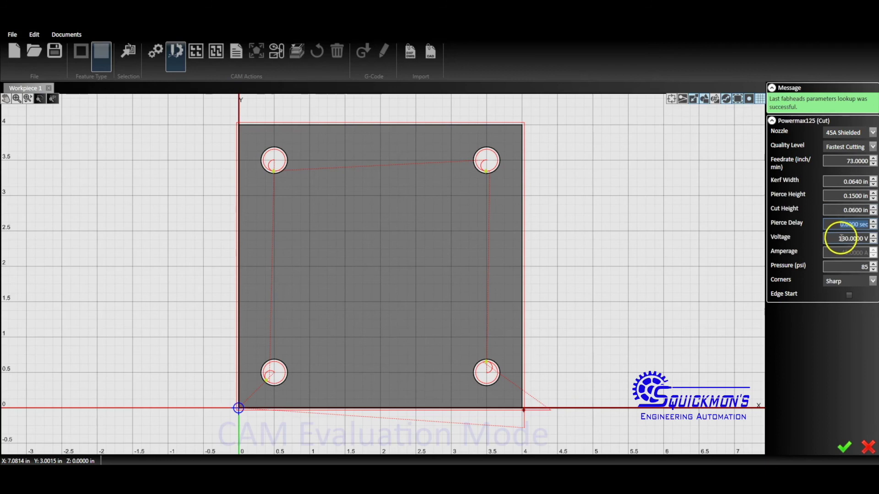